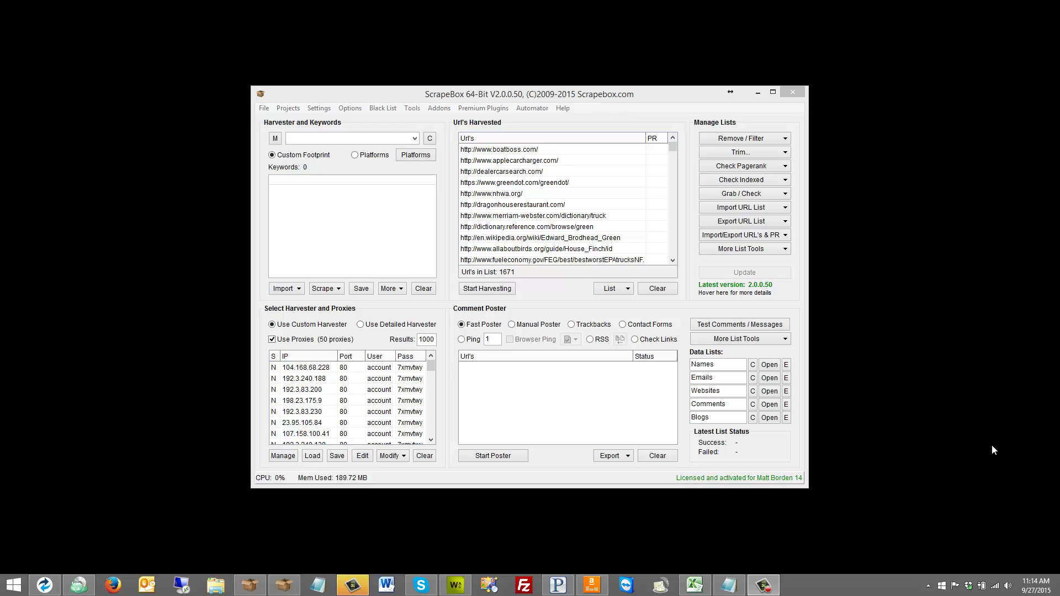
- Confirm in Show Available Addons that ScrapeBox Redirect Check is installed, then reopen the Addons menu
{"action": "left_click", "coordinate": [444, 111]}
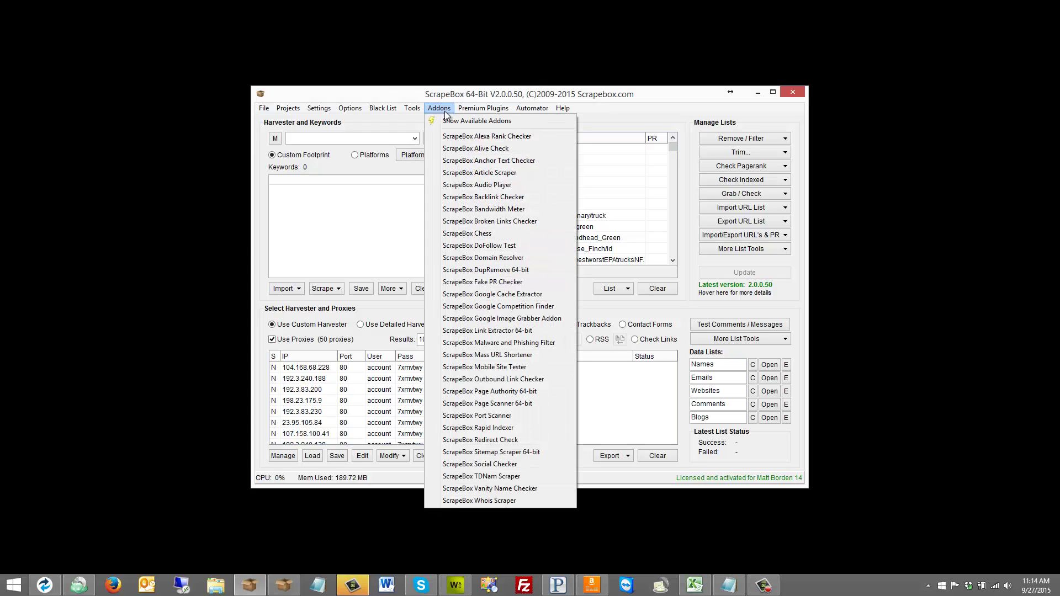
{"action": "left_click", "coordinate": [454, 121]}
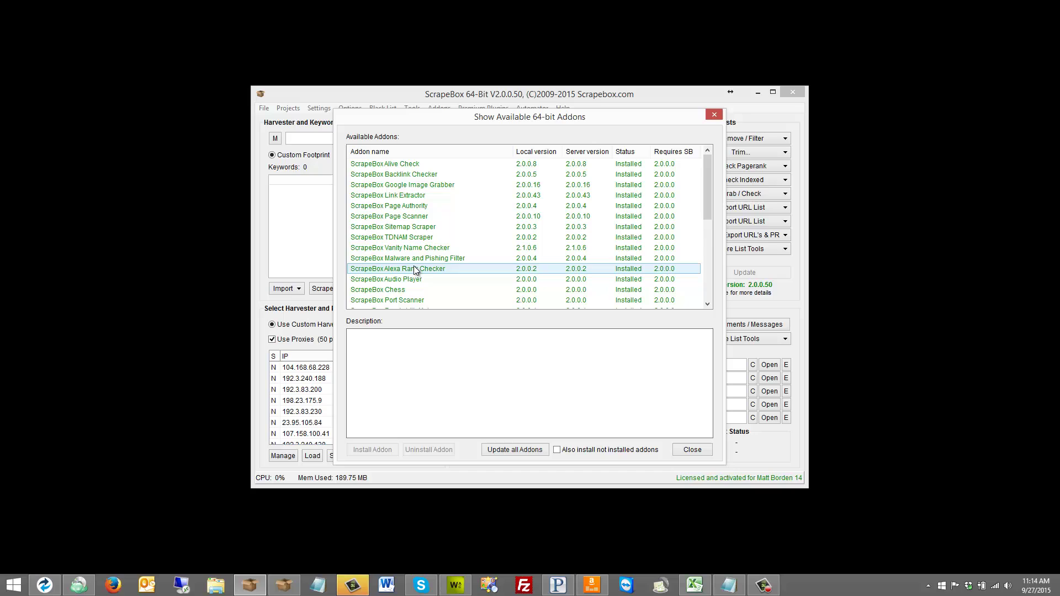
{"action": "left_click", "coordinate": [408, 300]}
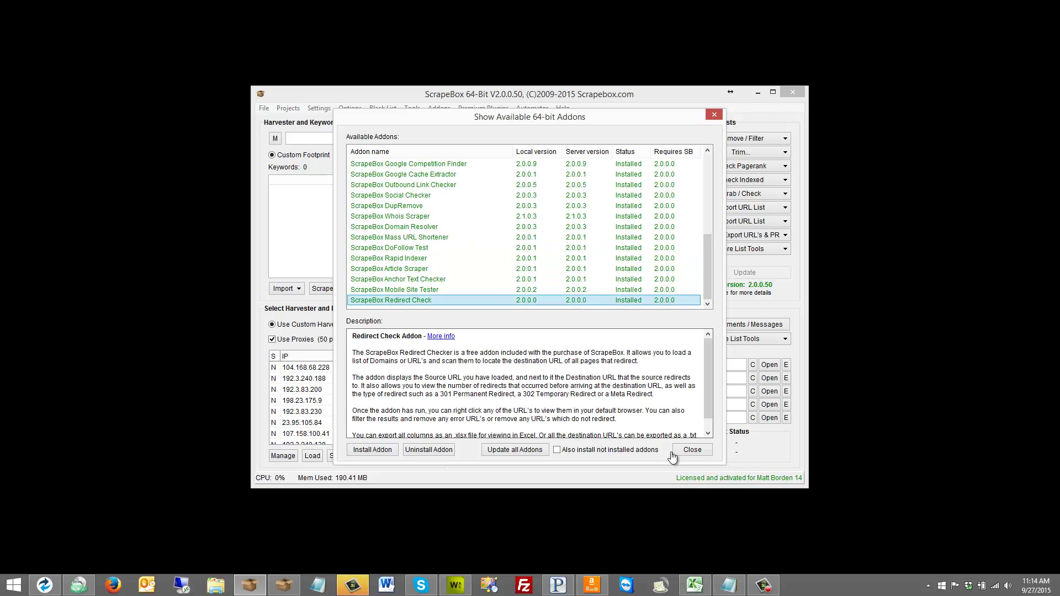
{"action": "left_click", "coordinate": [702, 452]}
{"action": "left_click", "coordinate": [444, 108]}
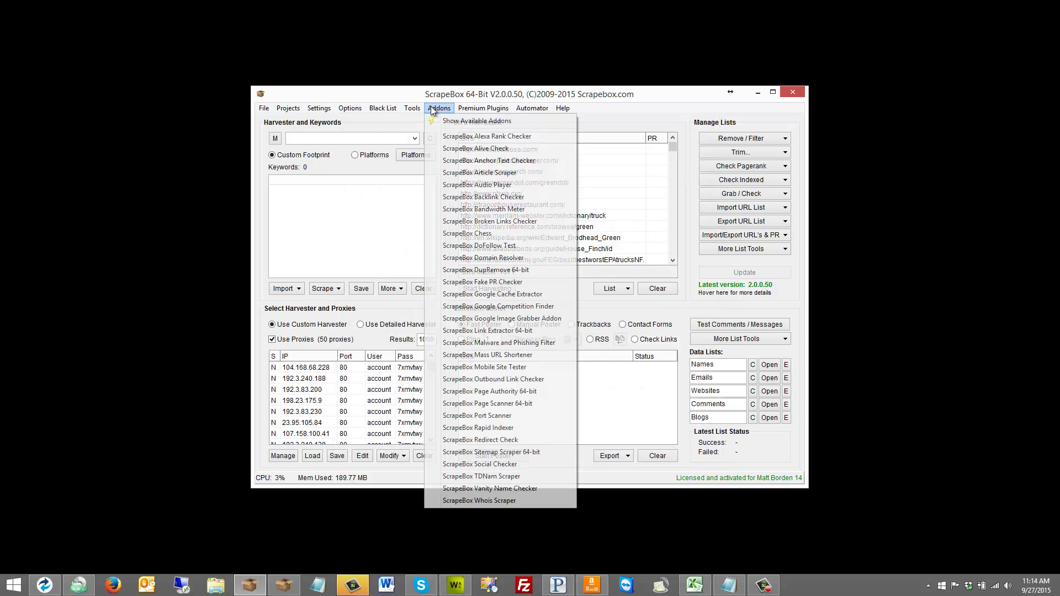
- Launch ScrapeBox Redirect Check and position its window over the main ScrapeBox window
{"action": "left_click", "coordinate": [519, 440]}
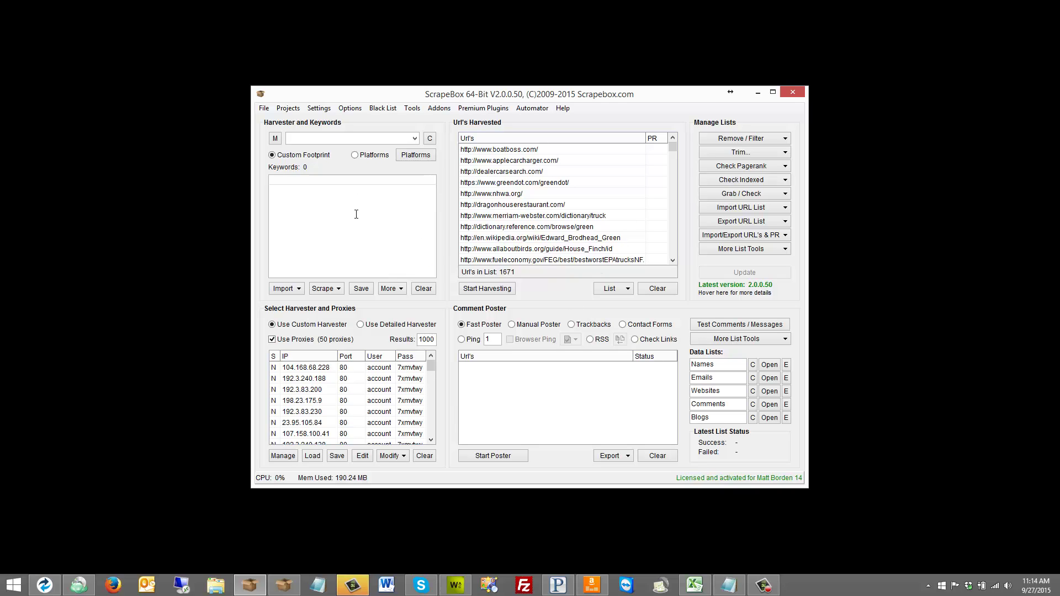
{"action": "left_click_drag", "start_coordinate": [535, 115], "coordinate": [524, 489]}
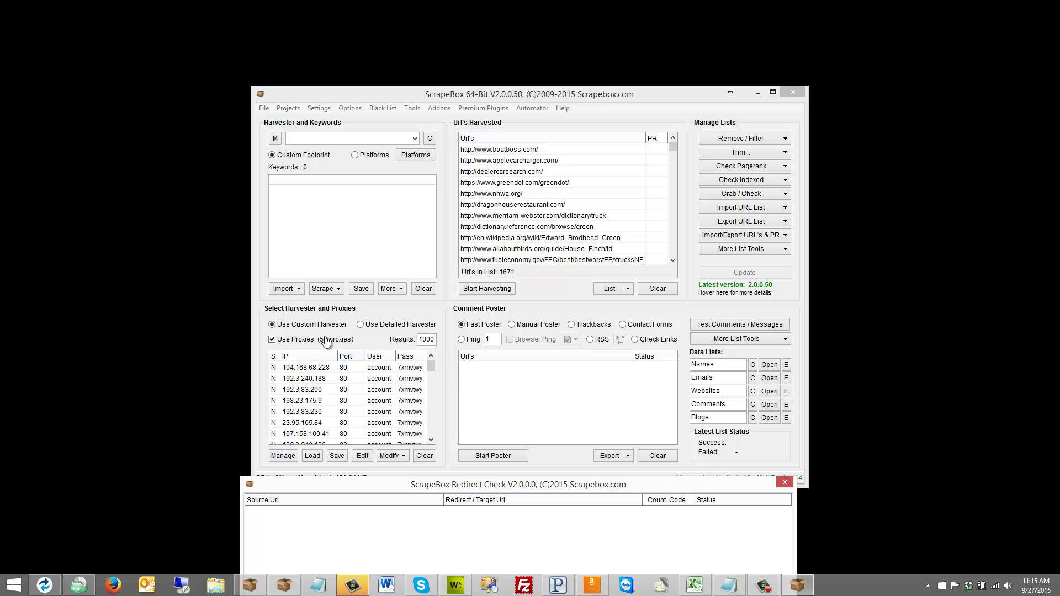
{"action": "mouse_move", "coordinate": [437, 485]}
{"action": "left_mouse_down"}
{"action": "mouse_move", "coordinate": [409, 305]}
{"action": "mouse_move", "coordinate": [442, 466]}
{"action": "left_mouse_up"}
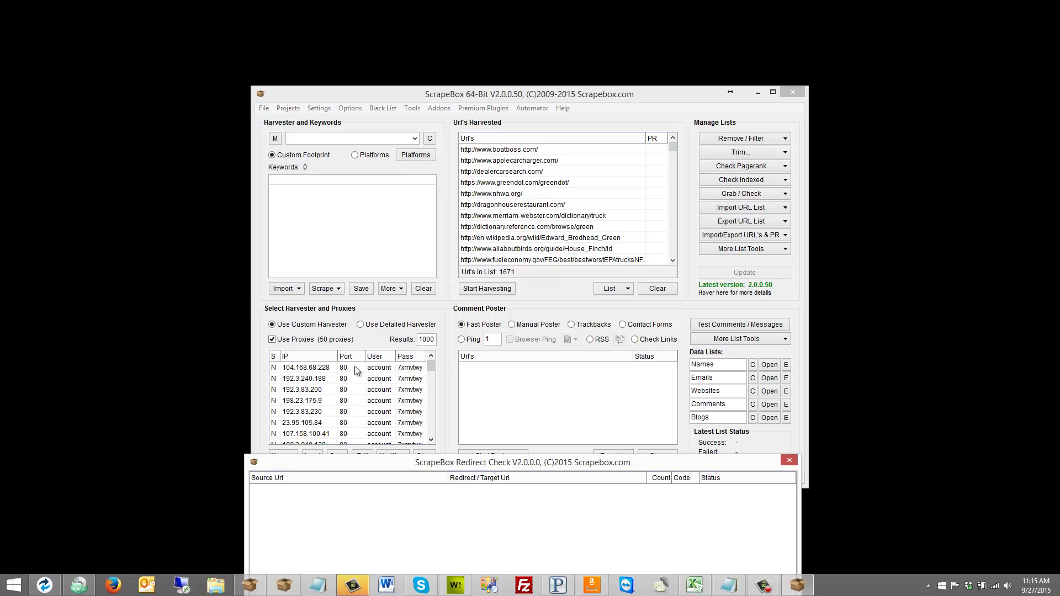
{"action": "left_click_drag", "start_coordinate": [388, 464], "coordinate": [389, 91]}
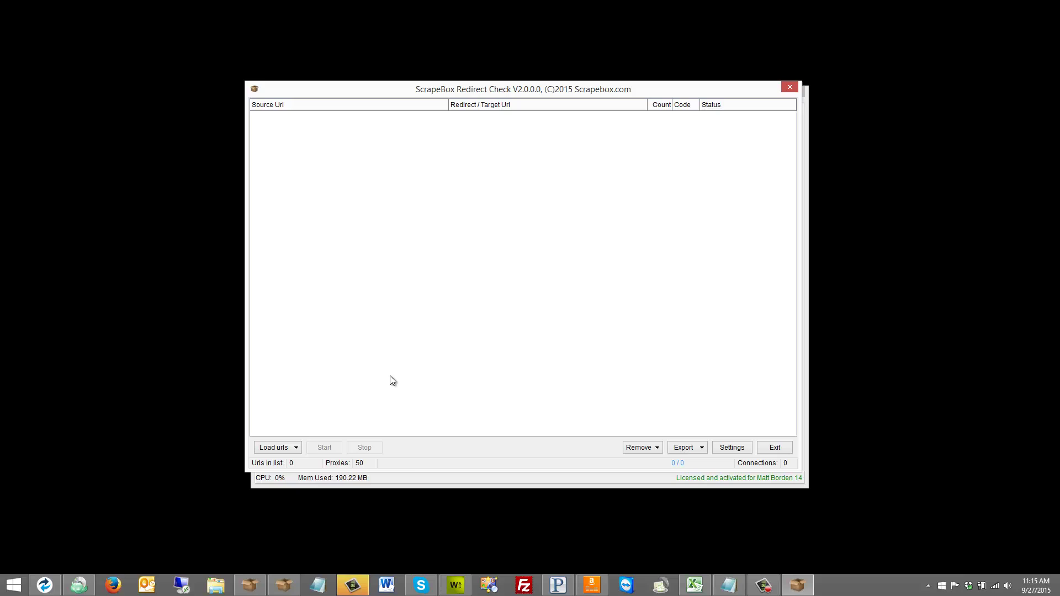
- Load the 1671 URLs from the ScrapeBox harvester and open the Redirect Check Settings
{"action": "left_click", "coordinate": [296, 448]}
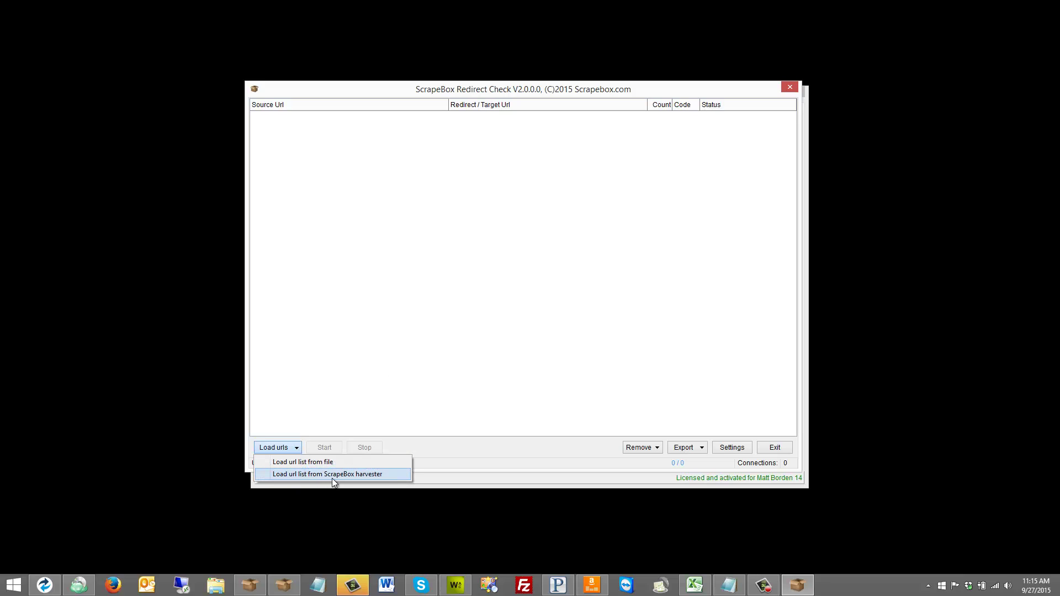
{"action": "left_click", "coordinate": [384, 475]}
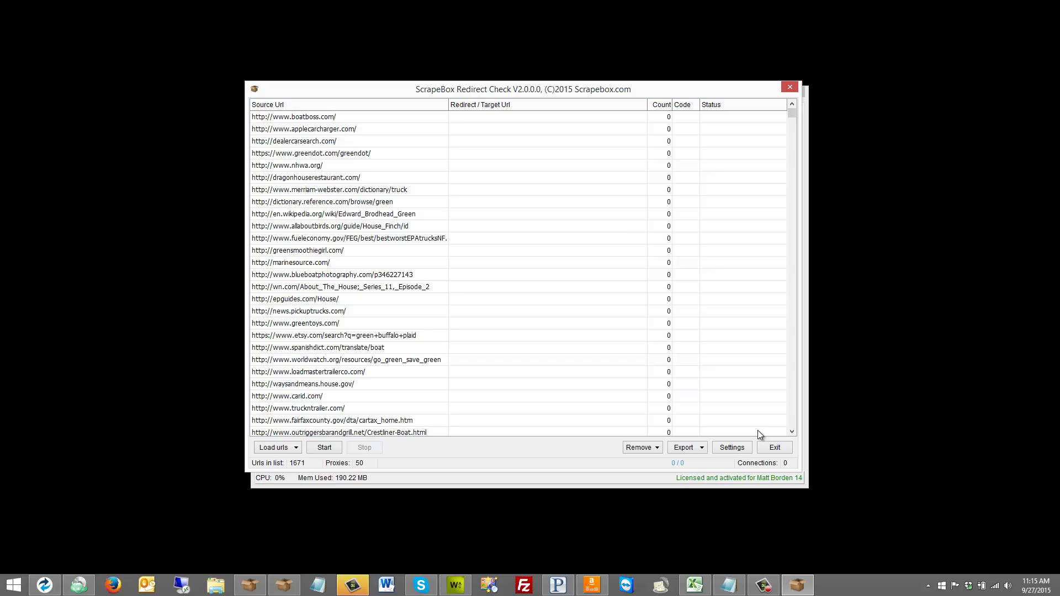
{"action": "left_click", "coordinate": [736, 447]}
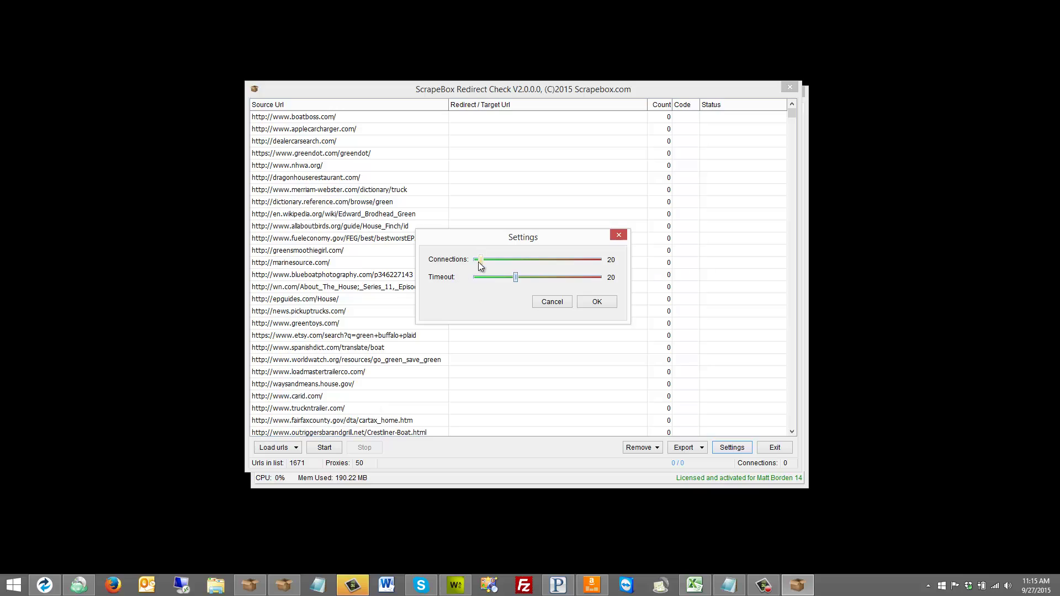
- Push the Connections slider all the way to its 500 maximum
{"action": "left_click_drag", "start_coordinate": [481, 260], "coordinate": [493, 264]}
{"action": "left_click_drag", "start_coordinate": [493, 265], "coordinate": [657, 265]}
- Set Connections back to 20, raise the Timeout slightly, and apply the settings with OK
{"action": "left_click_drag", "start_coordinate": [599, 261], "coordinate": [483, 260]}
{"action": "left_click", "coordinate": [473, 260]}
{"action": "left_click", "coordinate": [475, 260]}
{"action": "left_click_drag", "start_coordinate": [477, 259], "coordinate": [602, 259]}
{"action": "left_click_drag", "start_coordinate": [516, 278], "coordinate": [390, 286]}
{"action": "left_click", "coordinate": [524, 275]}
{"action": "left_click_drag", "start_coordinate": [599, 259], "coordinate": [477, 261]}
{"action": "left_click", "coordinate": [503, 261]}
{"action": "left_click", "coordinate": [504, 261]}
{"action": "left_click_drag", "start_coordinate": [488, 277], "coordinate": [499, 278]}
{"action": "left_click", "coordinate": [596, 301]}
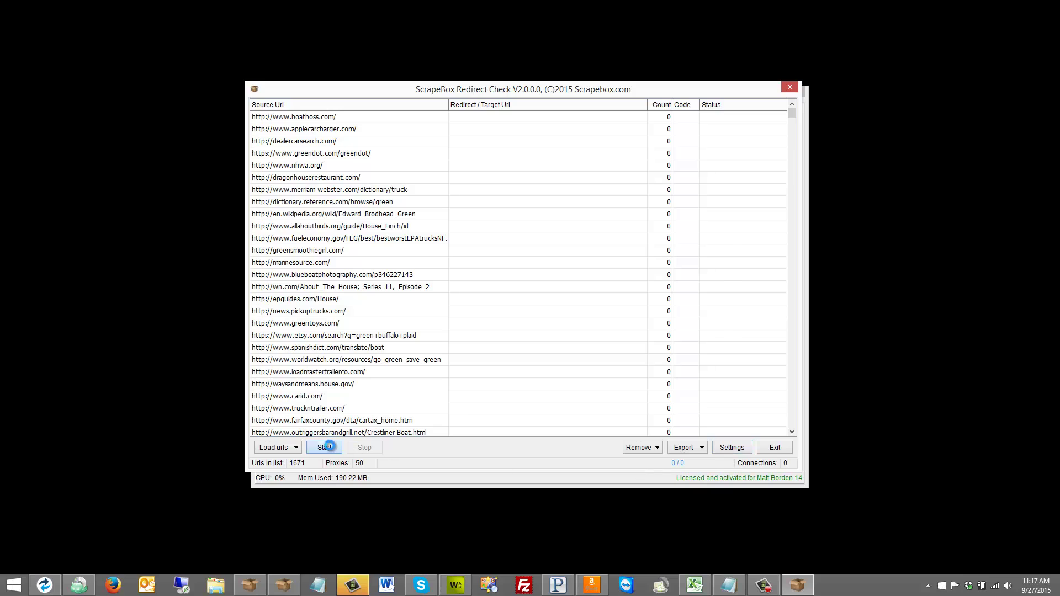
- Run the redirect check on the 1671 URLs and stop it partway through
{"action": "left_click", "coordinate": [324, 447]}
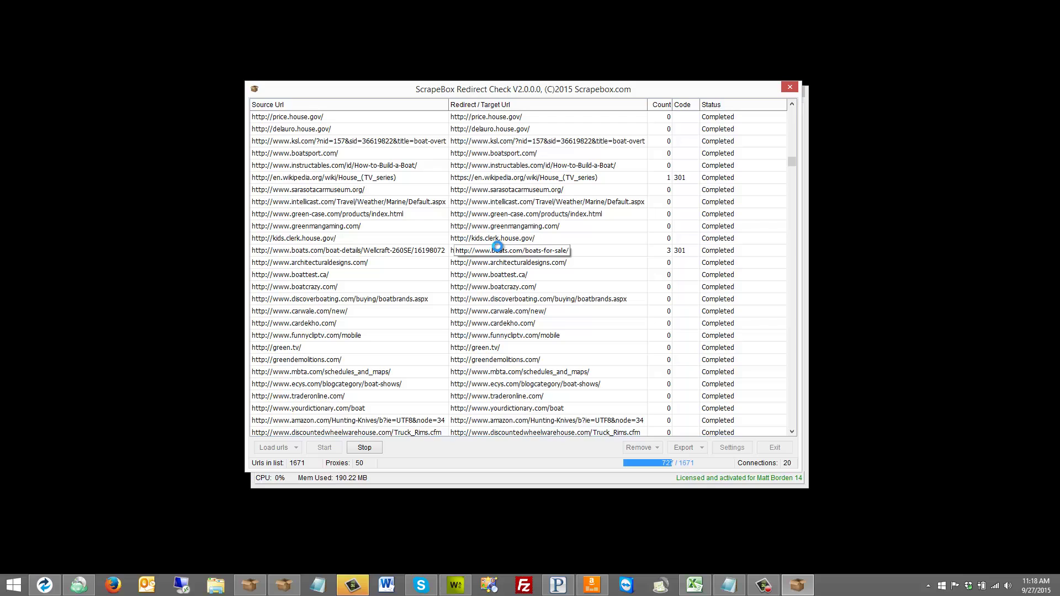
{"action": "scroll", "coordinate": [597, 261], "scroll_direction": "down", "scroll_amount": 4}
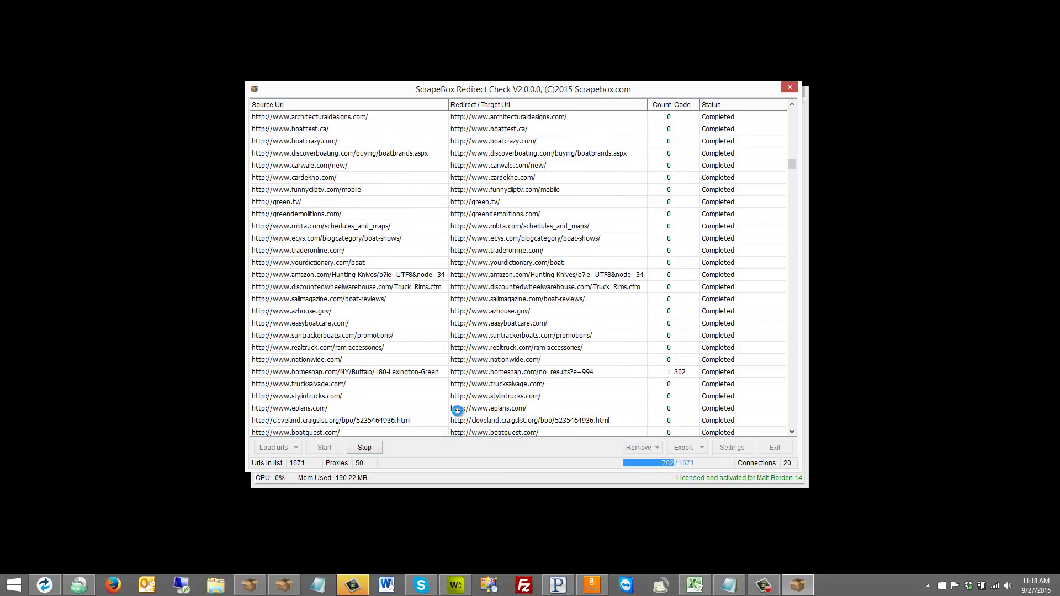
{"action": "left_click", "coordinate": [365, 447]}
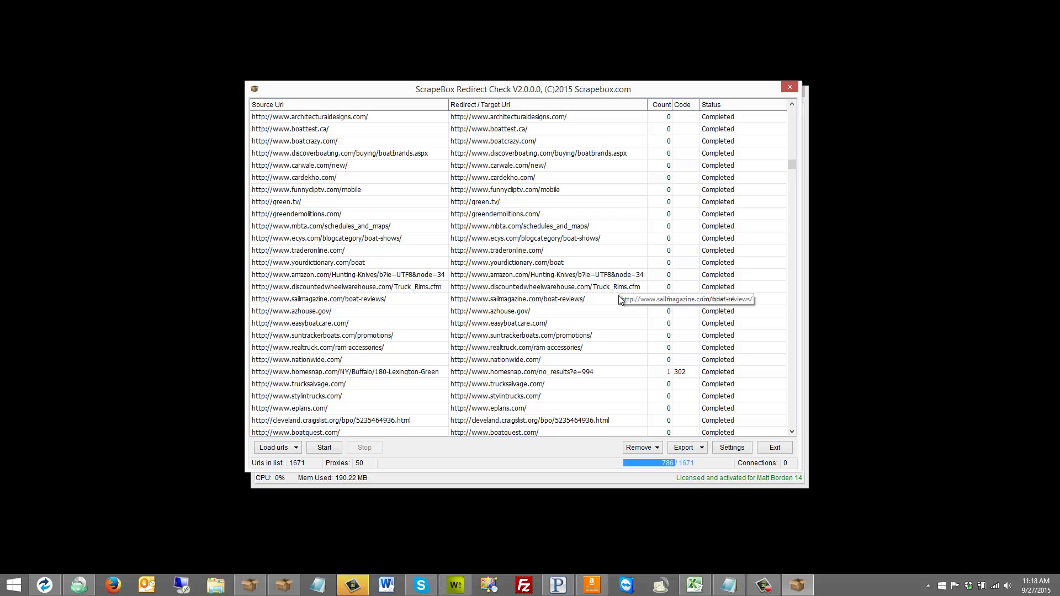
- Remove entries with no redirect and entries with errors, leaving 68 redirecting URLs
{"action": "left_click", "coordinate": [647, 447]}
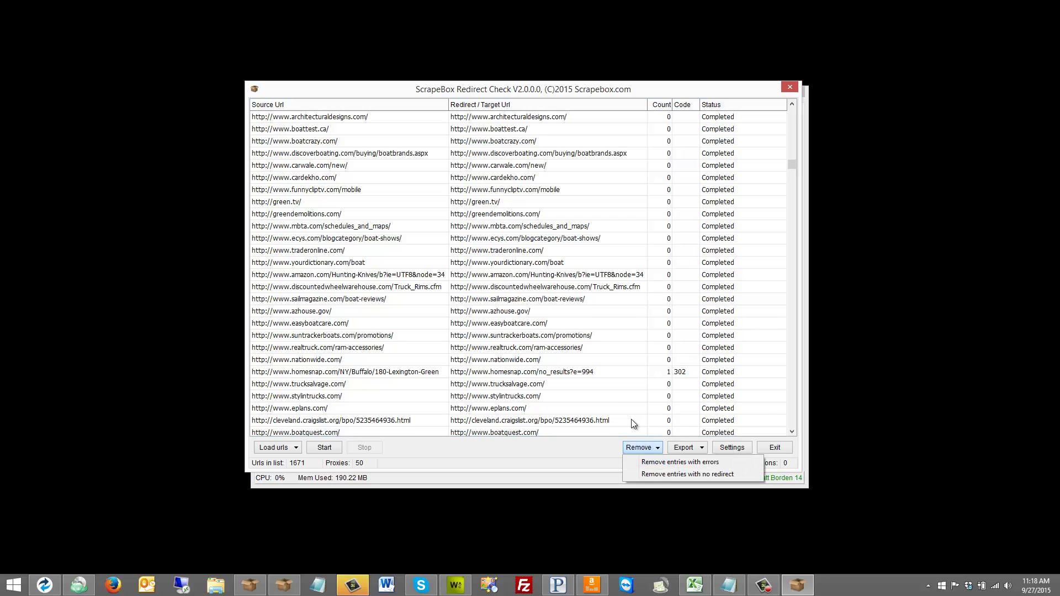
{"action": "left_click", "coordinate": [700, 475]}
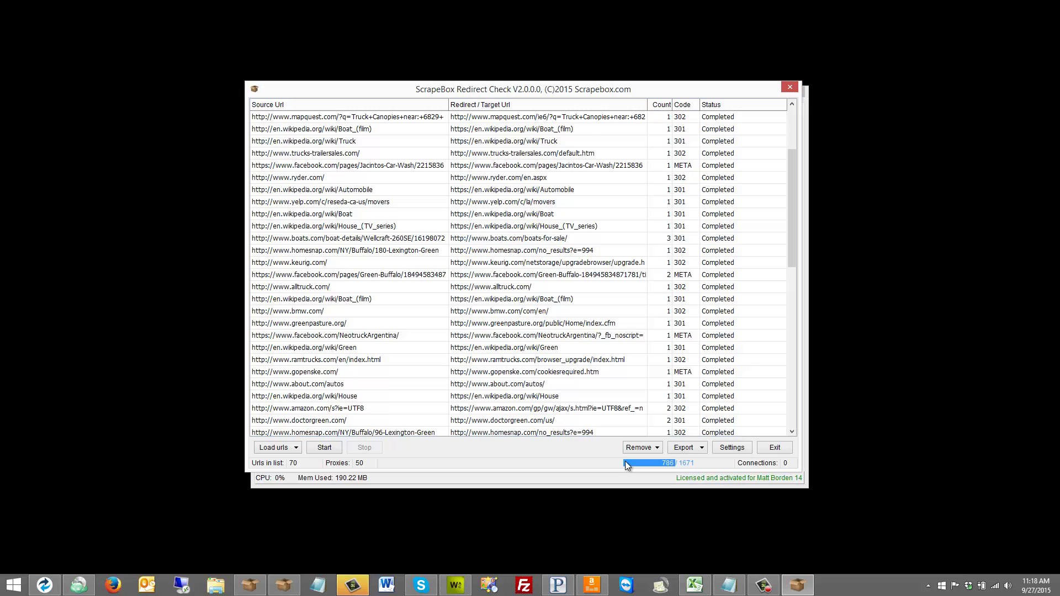
{"action": "left_click", "coordinate": [642, 447]}
{"action": "left_click", "coordinate": [645, 464]}
- Scroll through the 68 redirect results and show the .txt and Excel export options
{"action": "scroll", "coordinate": [694, 152], "scroll_direction": "down", "scroll_amount": 2}
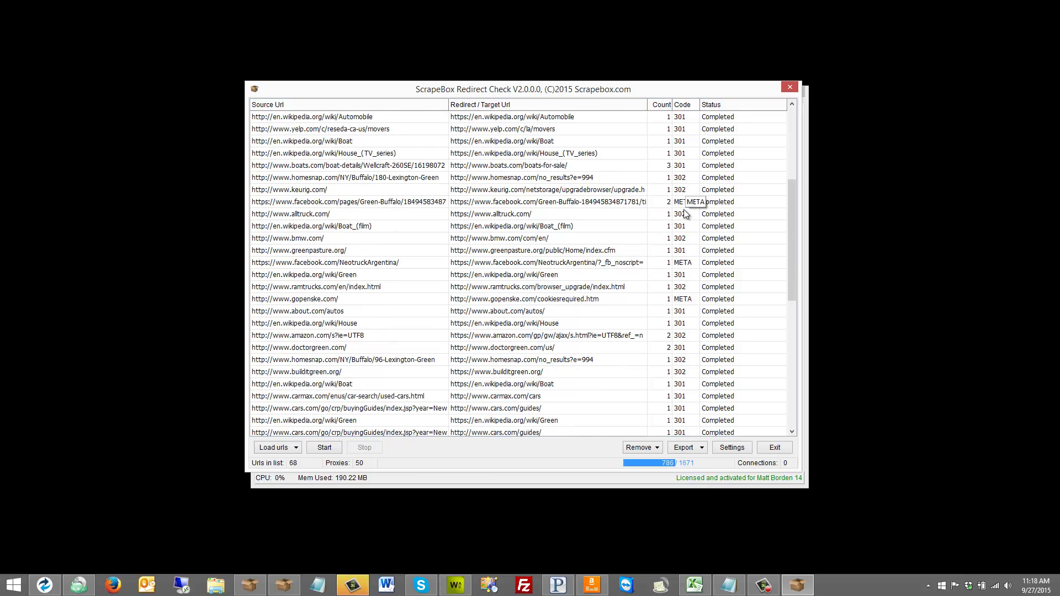
{"action": "scroll", "coordinate": [686, 223], "scroll_direction": "down", "scroll_amount": 9}
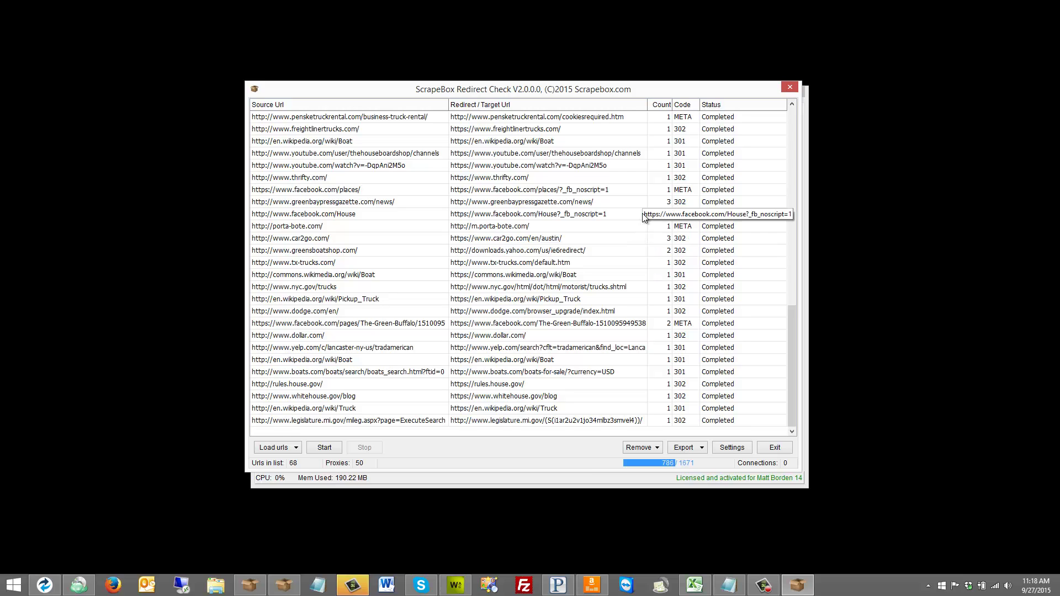
{"action": "scroll", "coordinate": [642, 213], "scroll_direction": "up", "scroll_amount": 5}
{"action": "scroll", "coordinate": [642, 213], "scroll_direction": "down", "scroll_amount": 5}
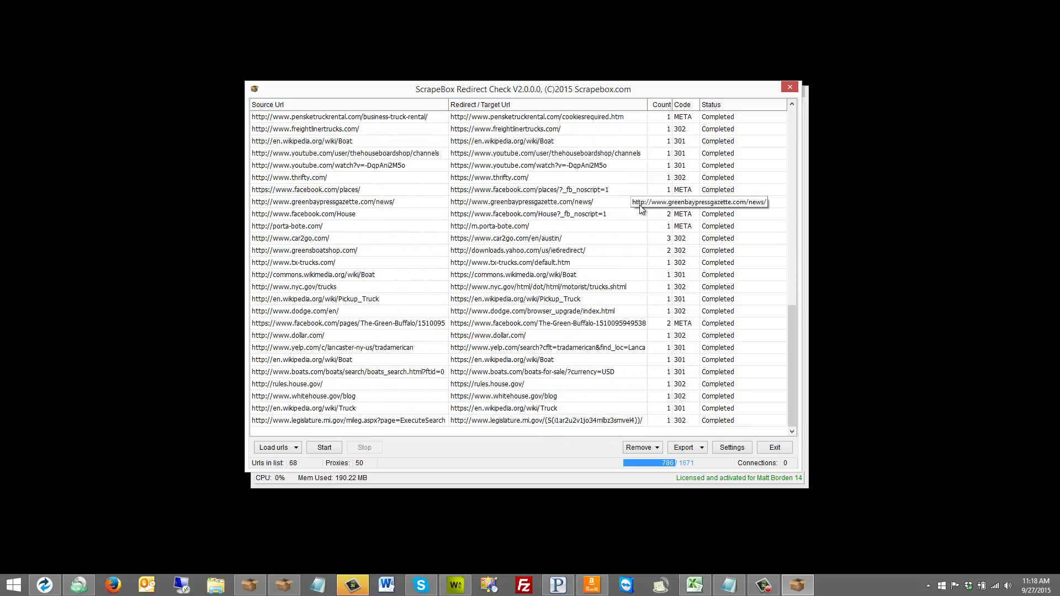
{"action": "scroll", "coordinate": [638, 214], "scroll_direction": "up", "scroll_amount": 12}
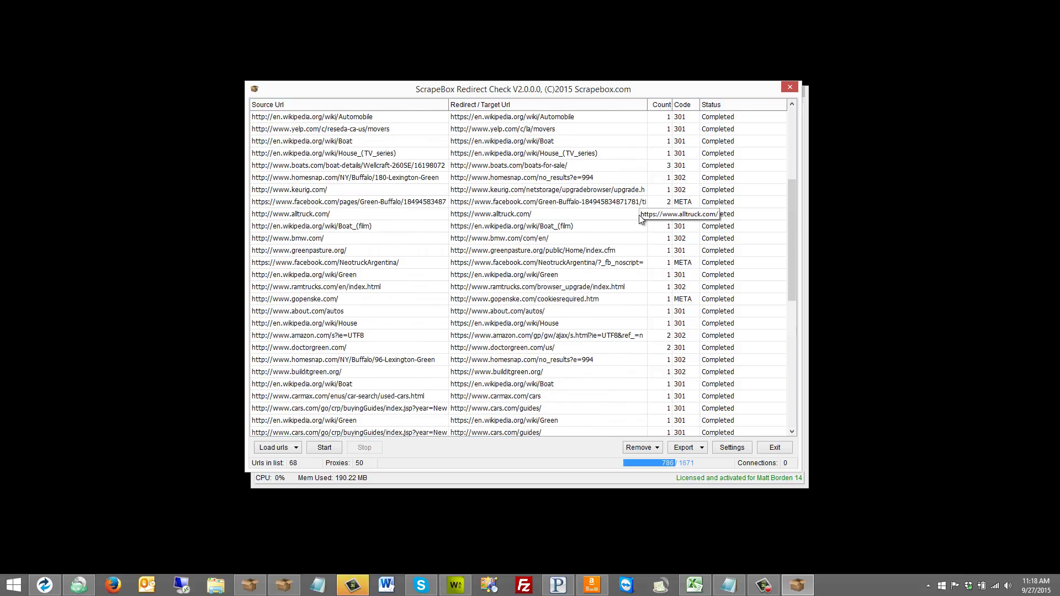
{"action": "scroll", "coordinate": [635, 266], "scroll_direction": "up", "scroll_amount": 2}
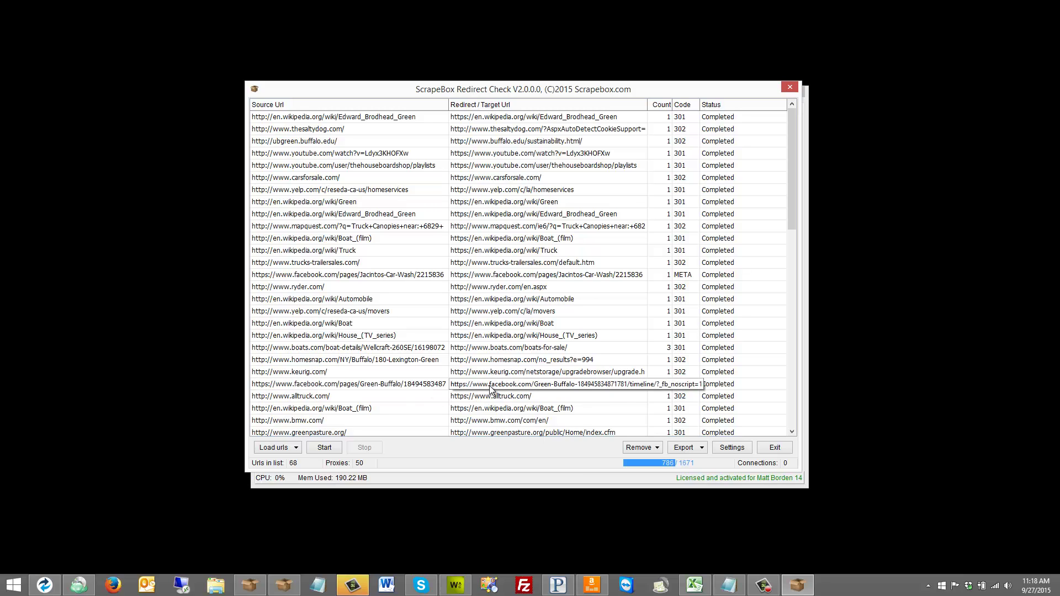
{"action": "scroll", "coordinate": [652, 370], "scroll_direction": "down", "scroll_amount": 14}
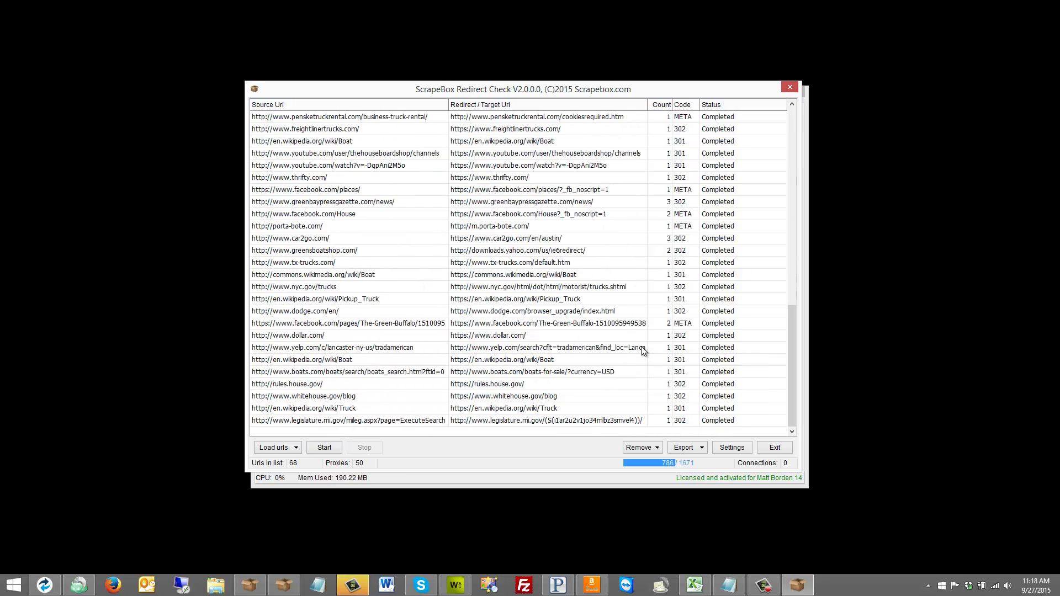
{"action": "left_click", "coordinate": [683, 447]}
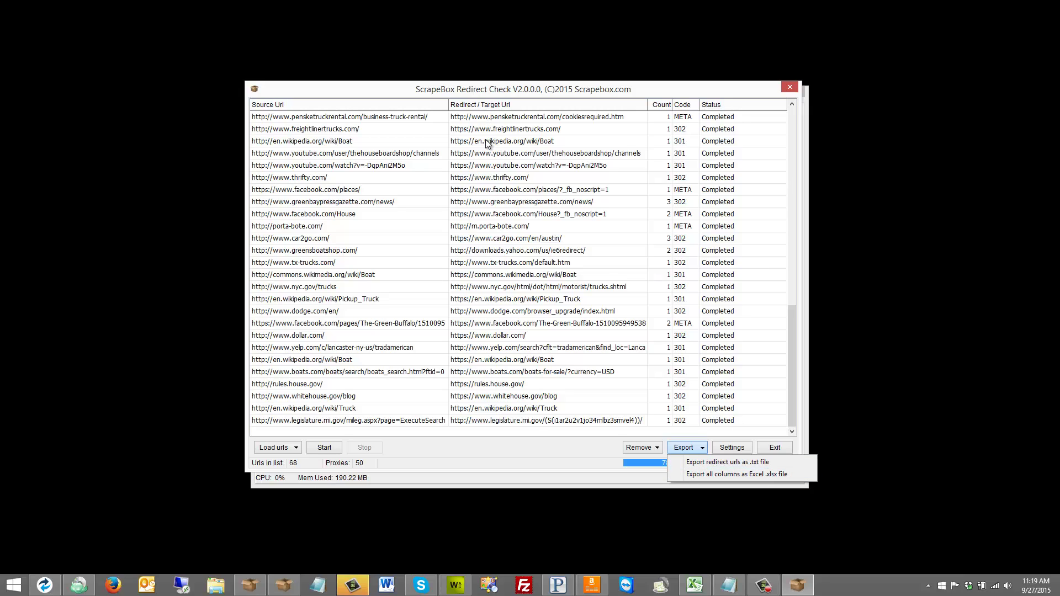
- Dismiss the Export dropdown without exporting anything
{"action": "left_click", "coordinate": [677, 344]}
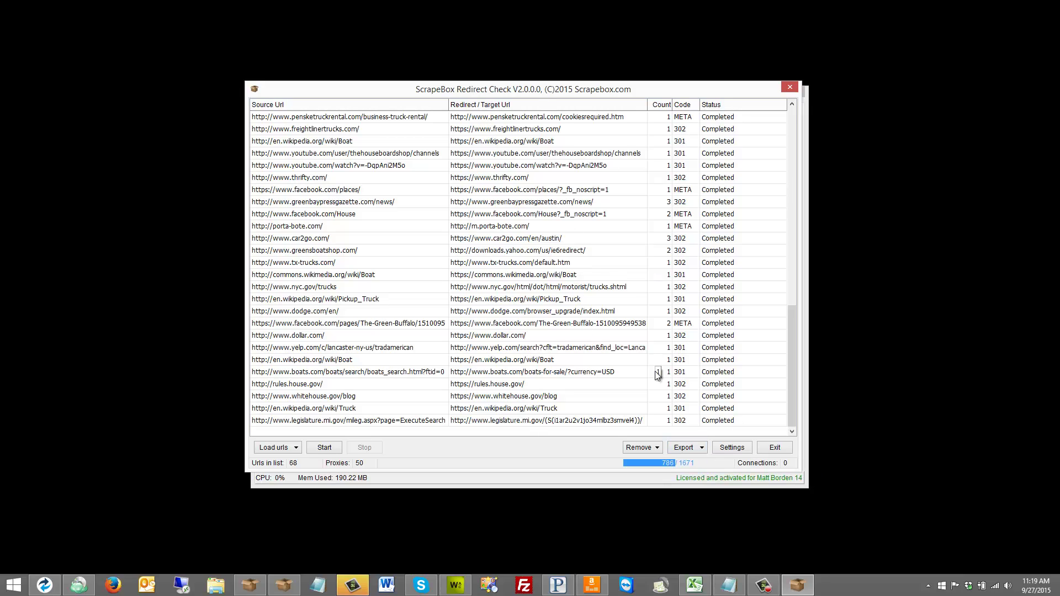